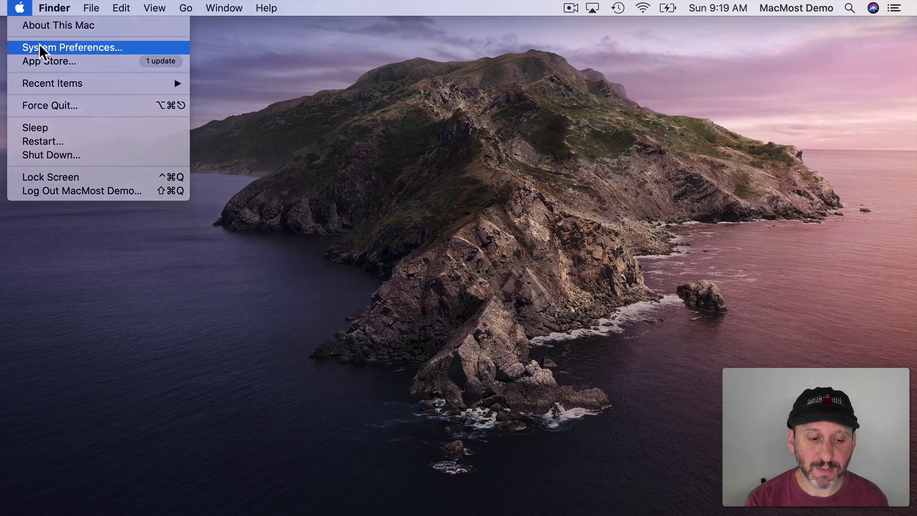
Open Screen Time, step back to September 27, then return to today's app usage.
left_click(39, 44)
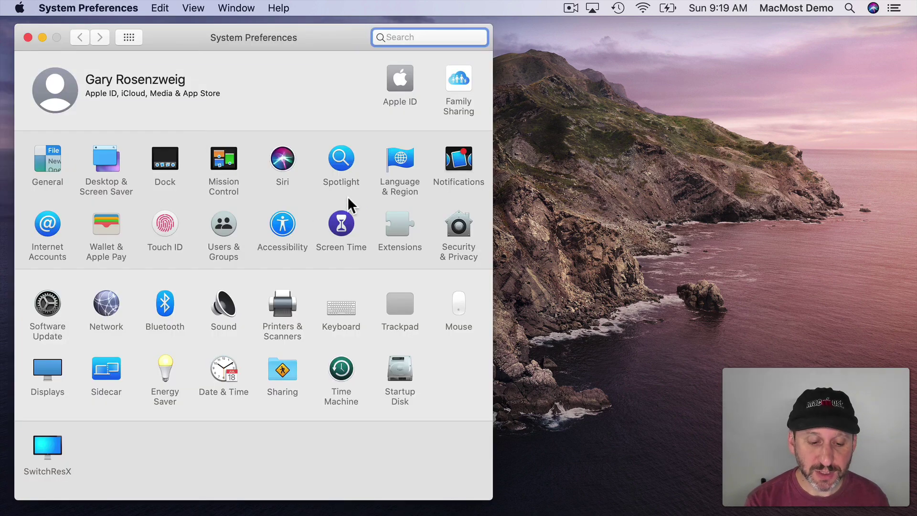
left_click(345, 215)
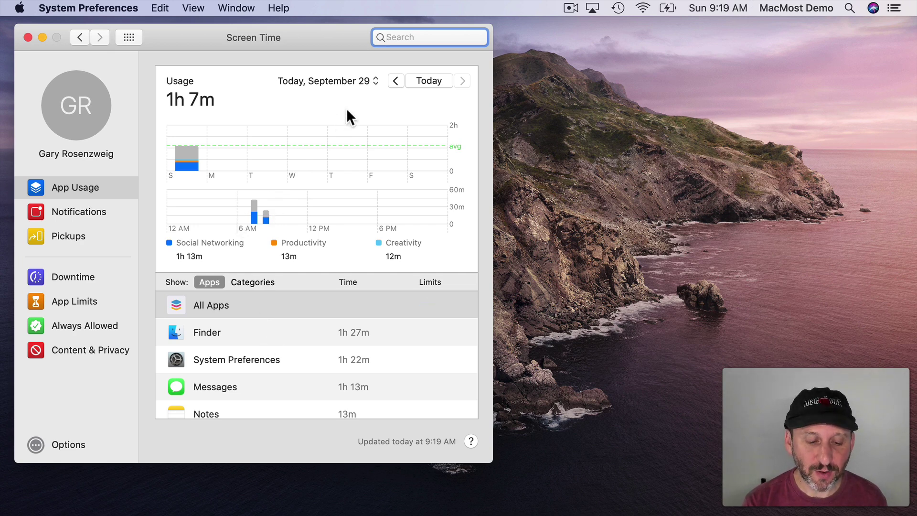
left_click(394, 81)
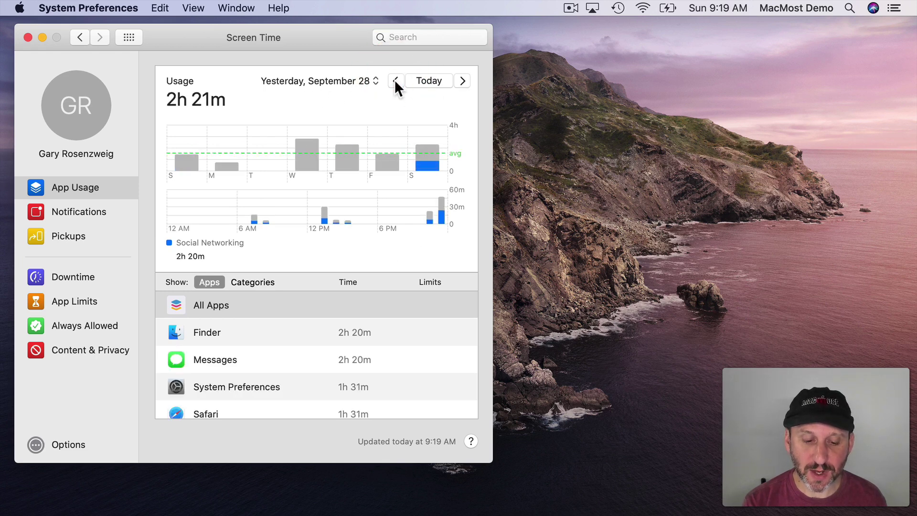
left_click(395, 81)
left_click(434, 81)
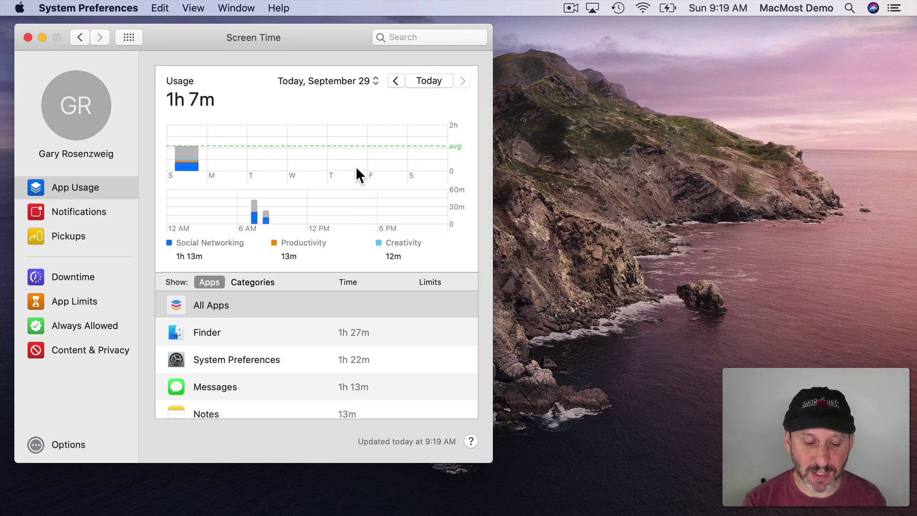
scroll(243, 344, "down", 10)
scroll(244, 344, "up", 10)
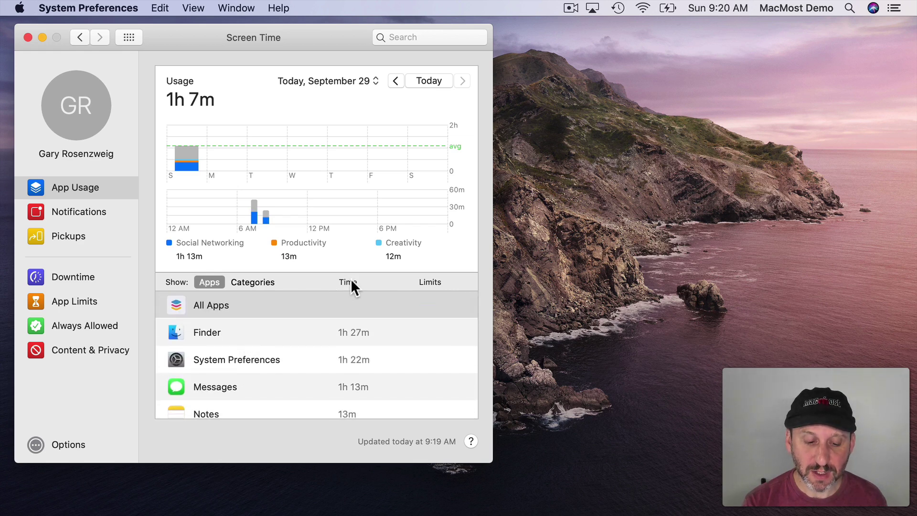
Group usage by category and inspect the Social Networking and Productivity categories.
left_click(250, 284)
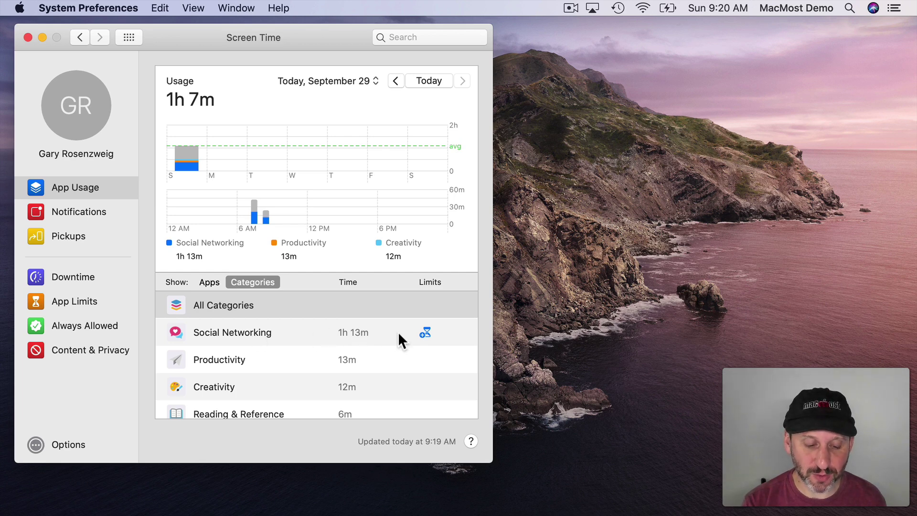
left_click(306, 334)
left_click(273, 351)
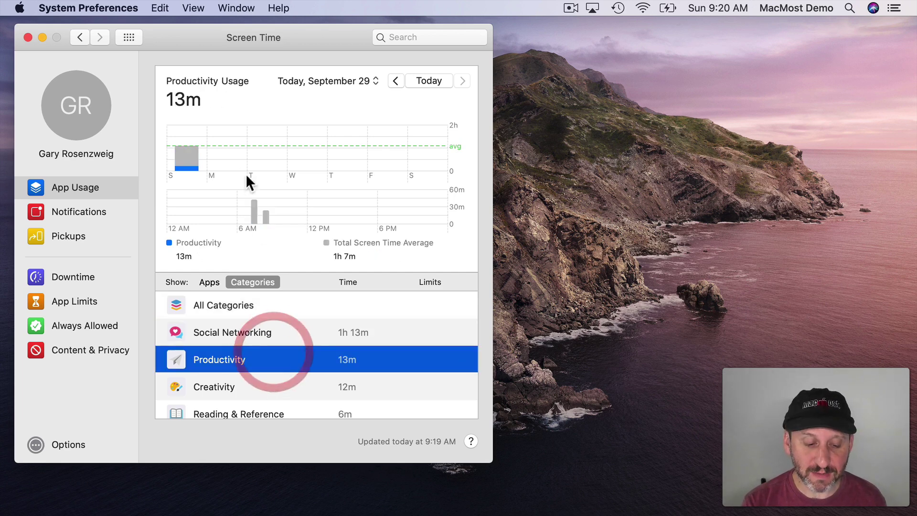
List usage by app again and inspect System Preferences and Messages usage.
left_click(214, 281)
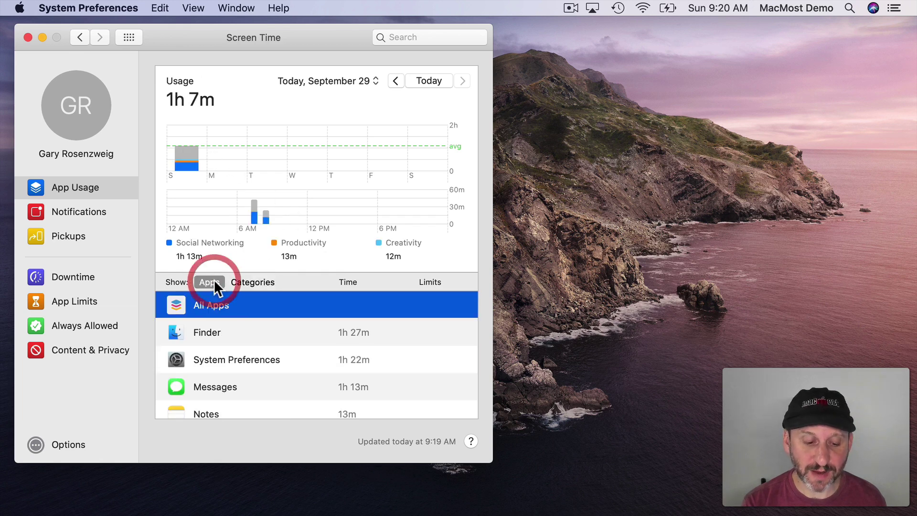
left_click(230, 358)
key("Down")
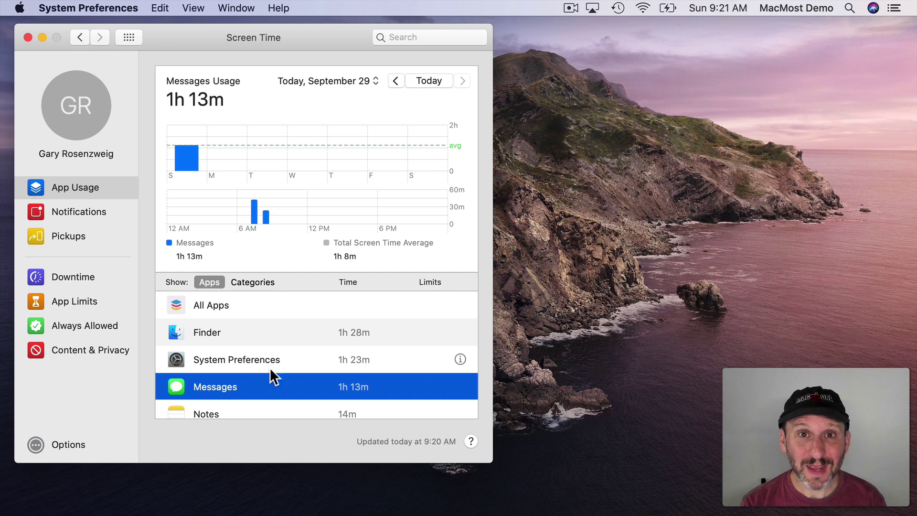
scroll(302, 371, "down", 5)
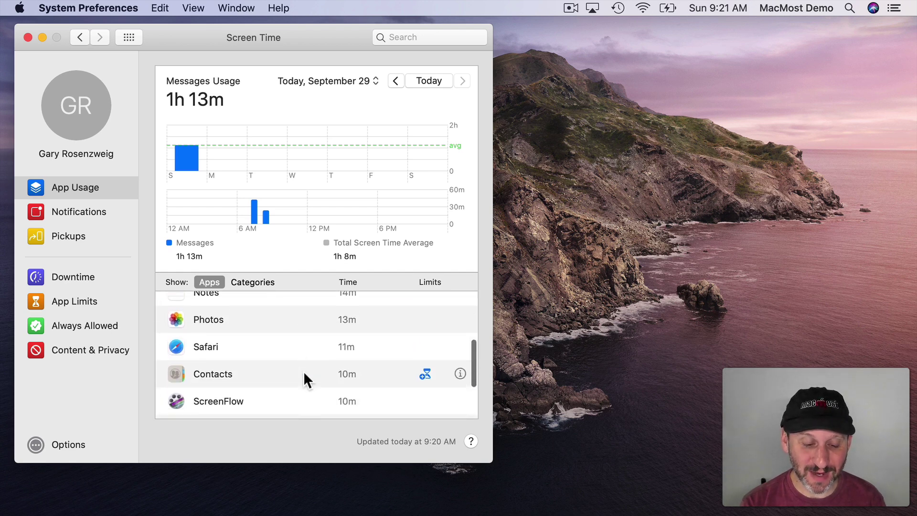
scroll(306, 362, "up", 3)
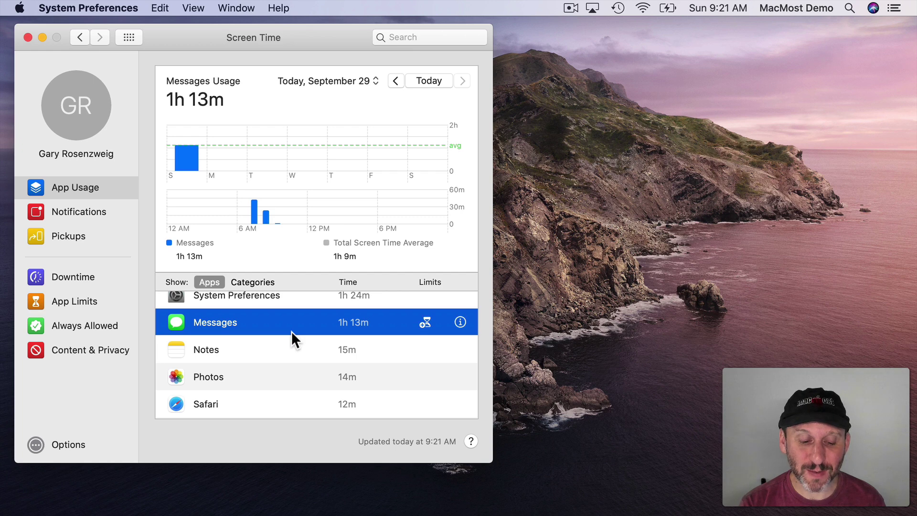
scroll(291, 330, "up", 1)
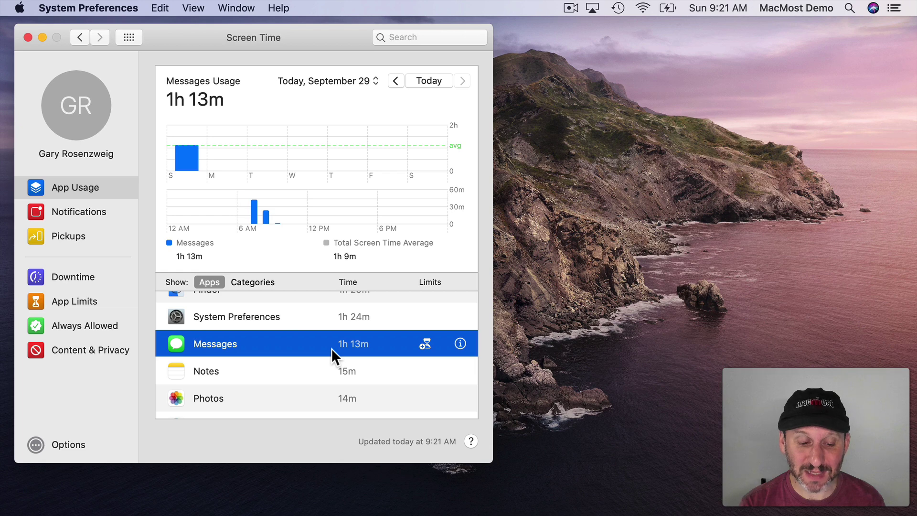
scroll(331, 348, "up", 3)
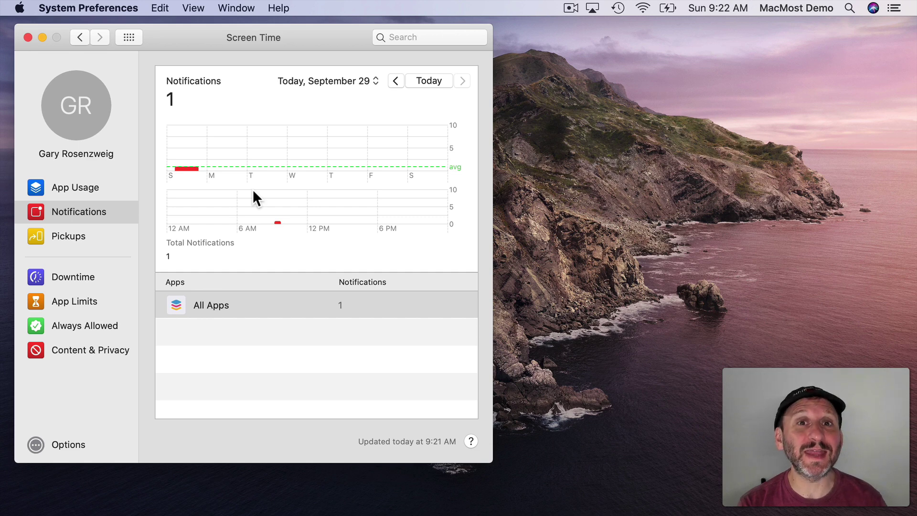
Go back to Friday, September 27 and show Pickups: 11 total, Finder 10, Messages 1.
left_click(395, 80)
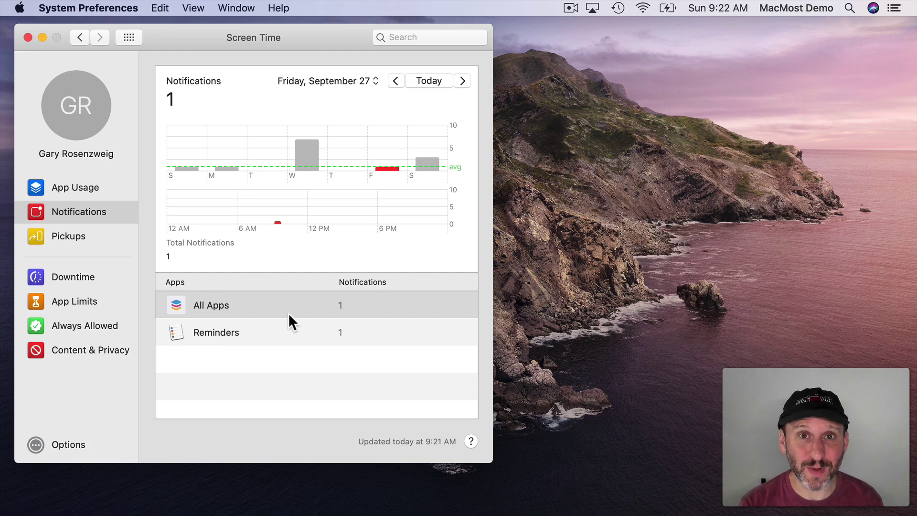
left_click(82, 235)
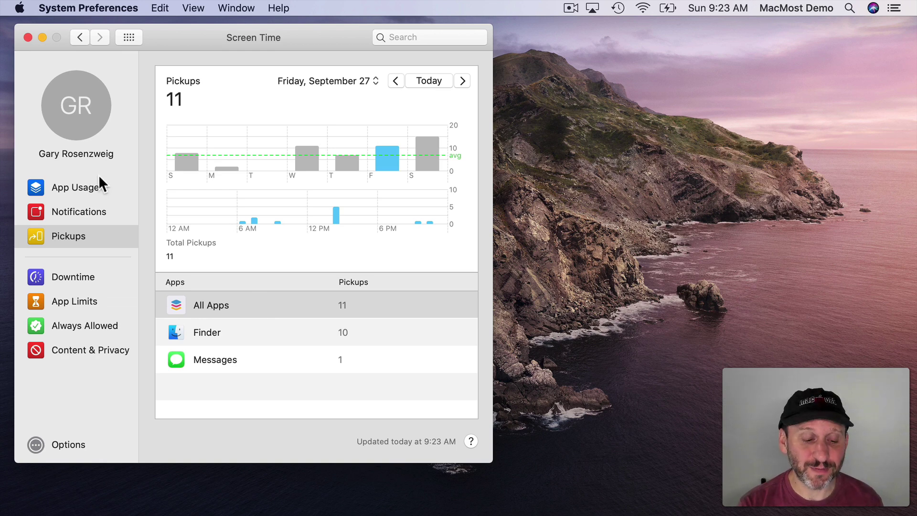
Turn Downtime on with an Every Day schedule from 10:00 PM to 7:00 AM.
left_click(73, 280)
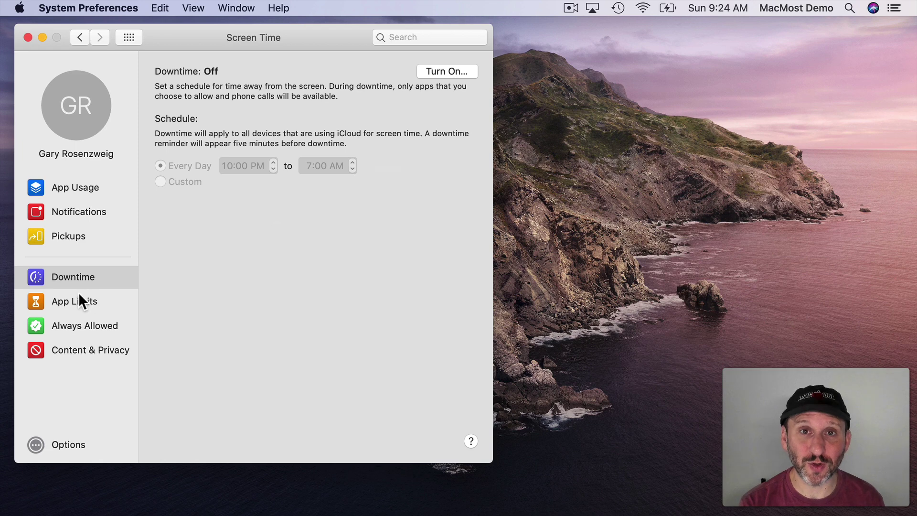
left_click(432, 71)
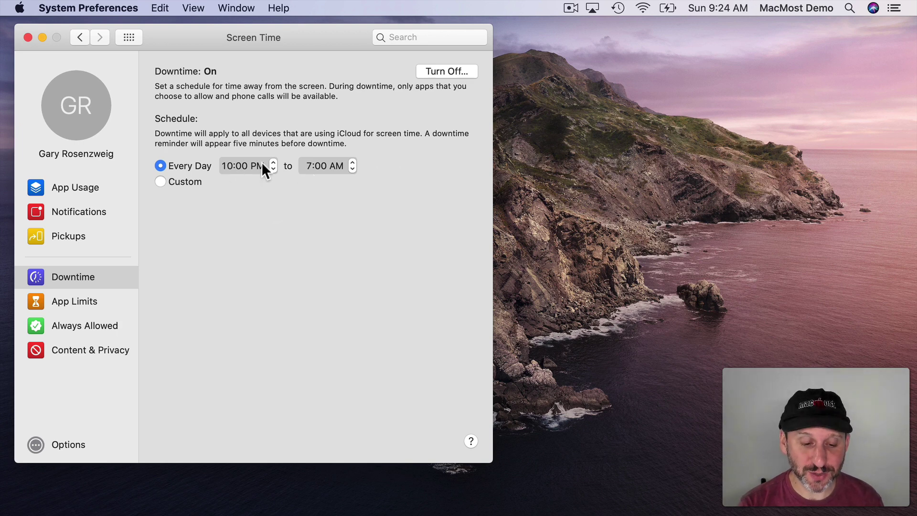
left_click(162, 182)
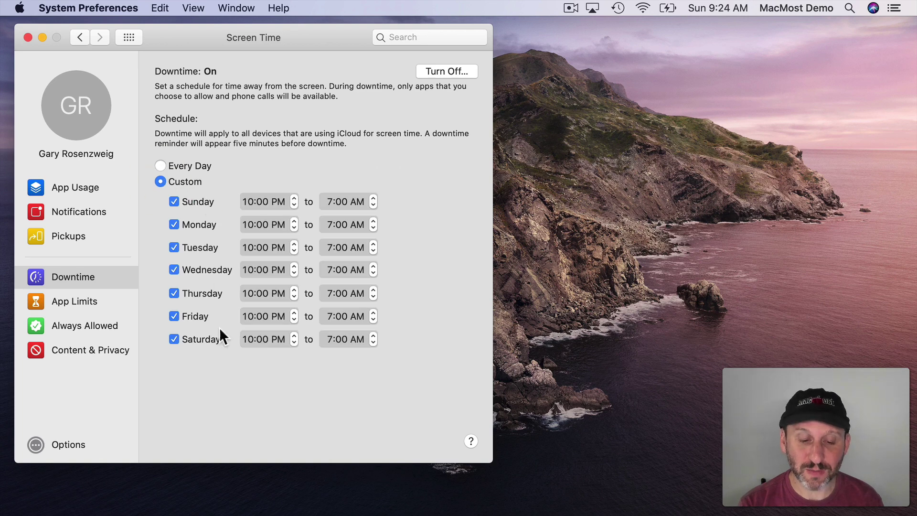
left_click(183, 165)
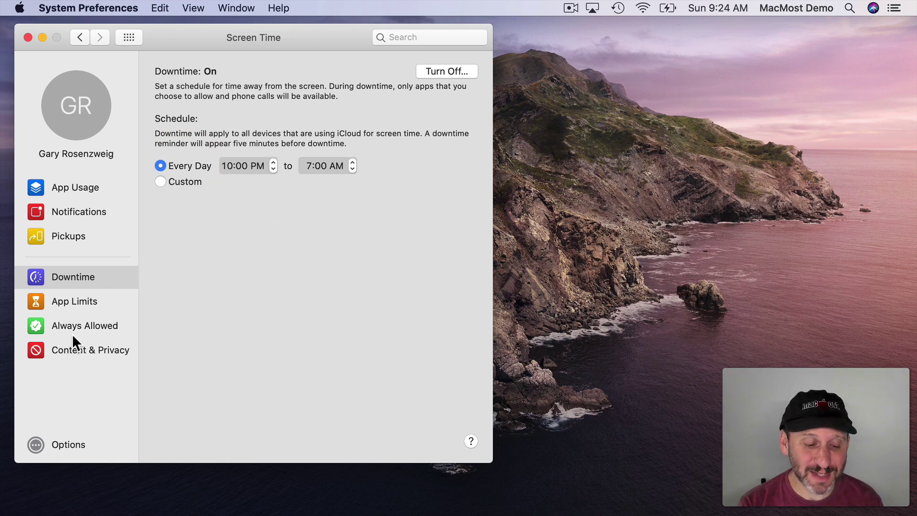
Show the Always Allowed list, with Messages and Maps permitted during downtime.
left_click(82, 320)
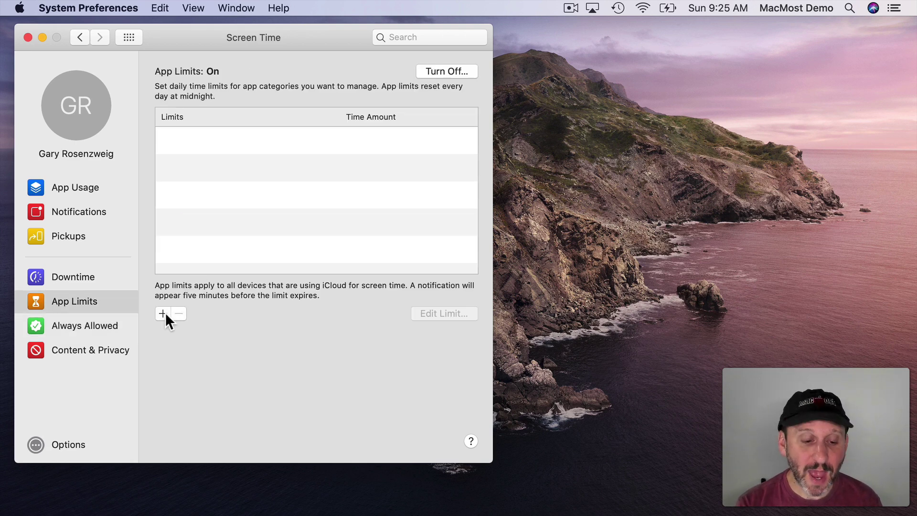
Add a 5-minute Every Day app limit for Calculator from Productivity.
left_click(164, 313)
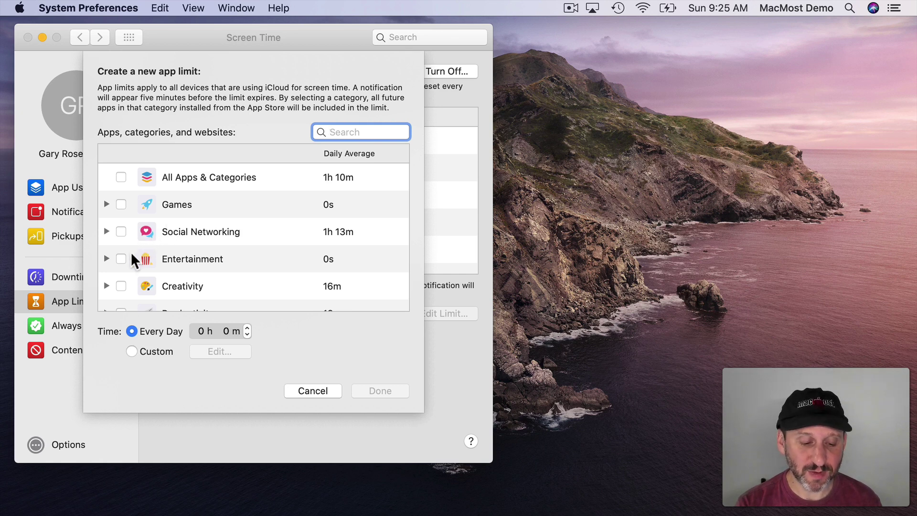
scroll(119, 273, "down", 5)
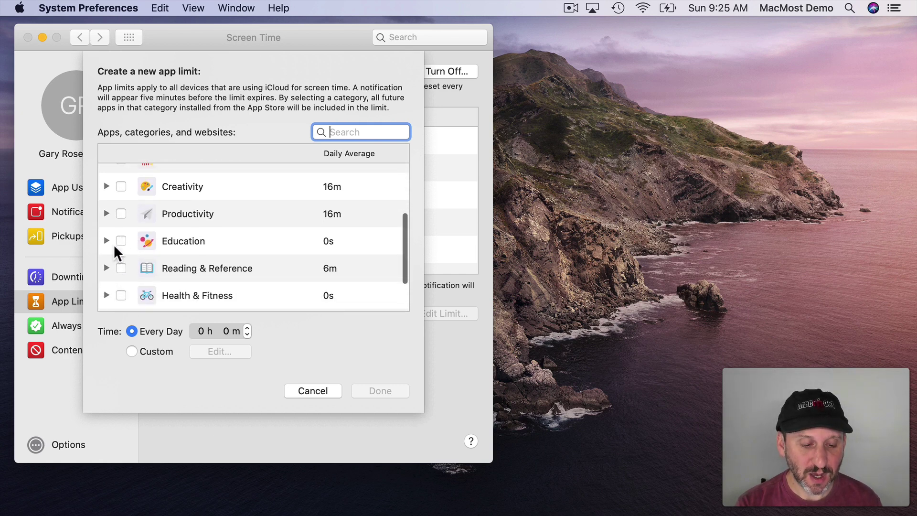
left_click(106, 214)
scroll(178, 236, "down", 3)
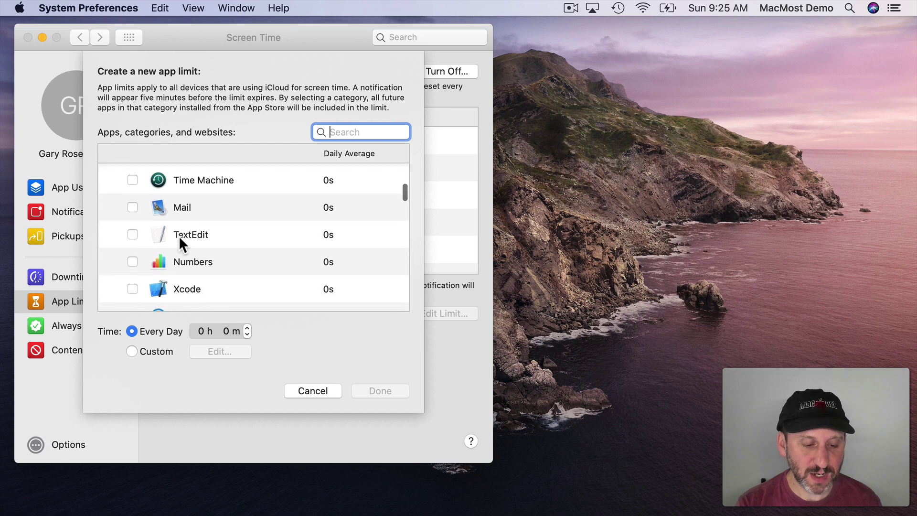
scroll(140, 251, "down", 5)
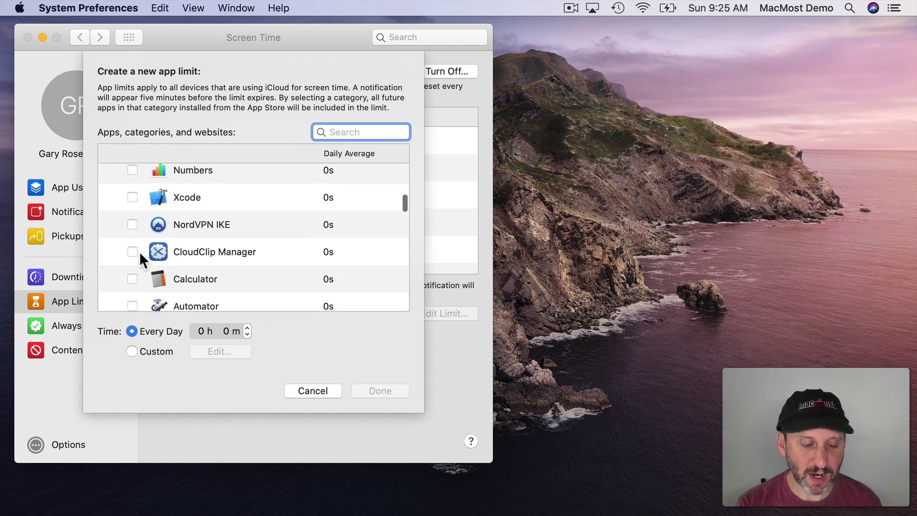
left_click(132, 188)
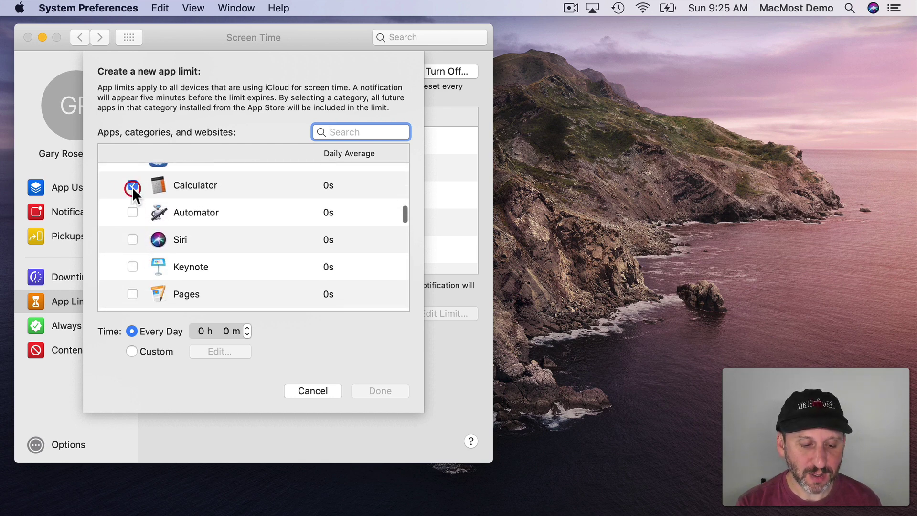
left_click(200, 331)
left_click(227, 331)
type("5")
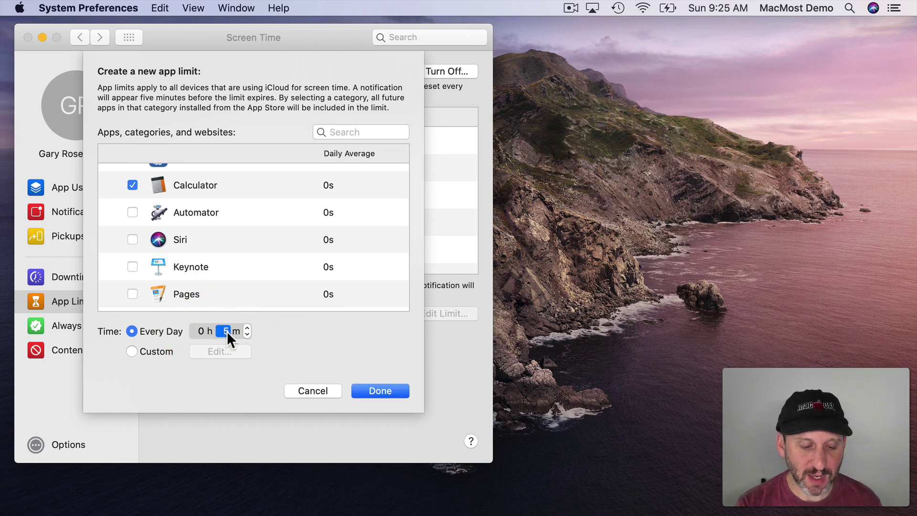
key("Return")
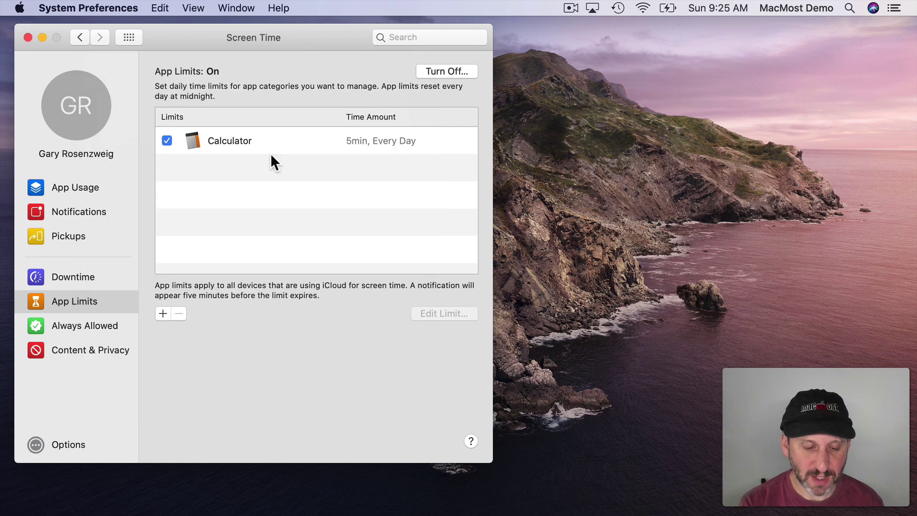
Add a 1-minute Every Day app limit for Calendar.
left_click(163, 313)
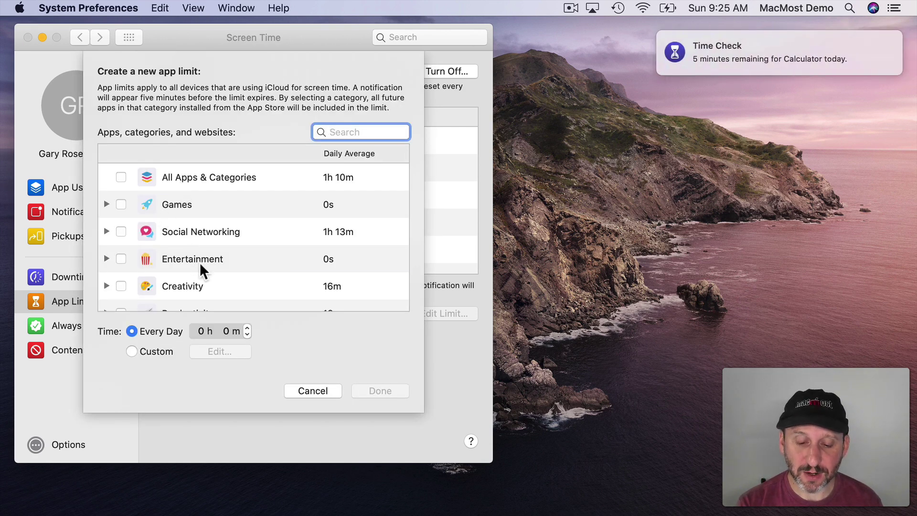
scroll(200, 262, "down", 1)
scroll(199, 262, "up", 1)
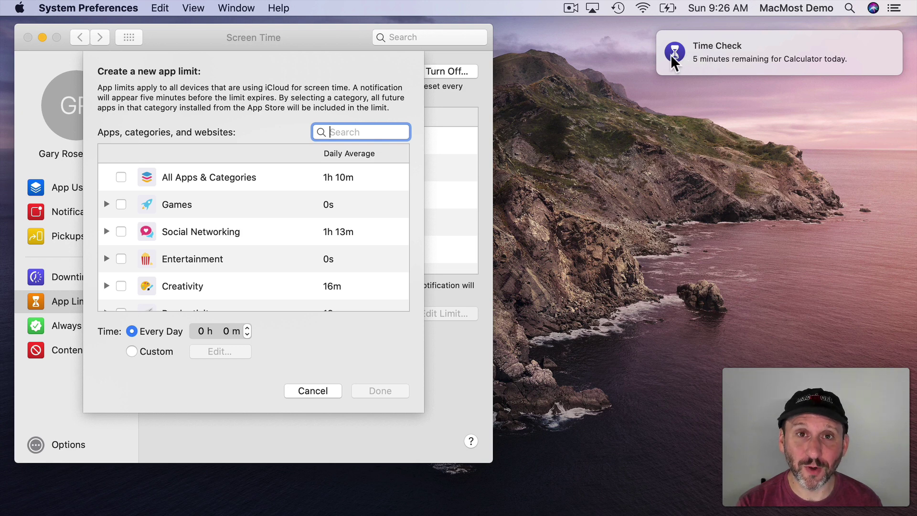
left_click_drag(669, 53, 841, 49)
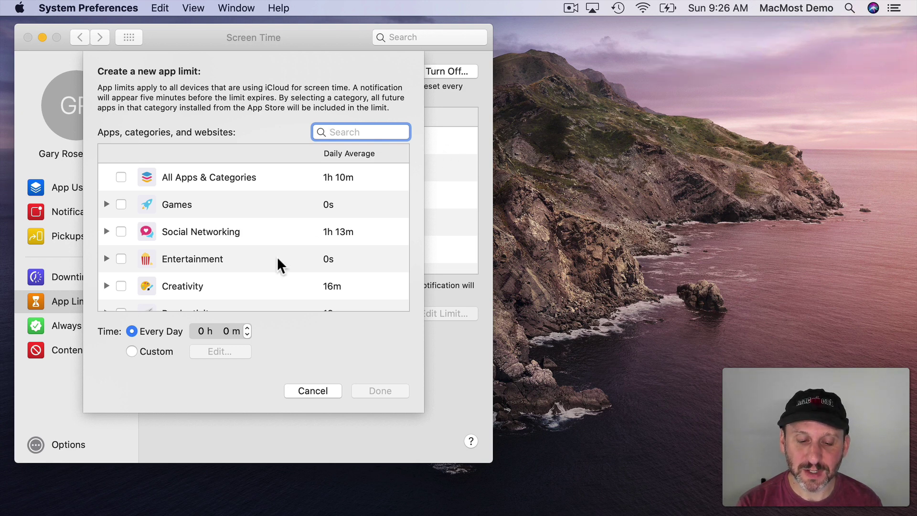
scroll(277, 262, "down", 5)
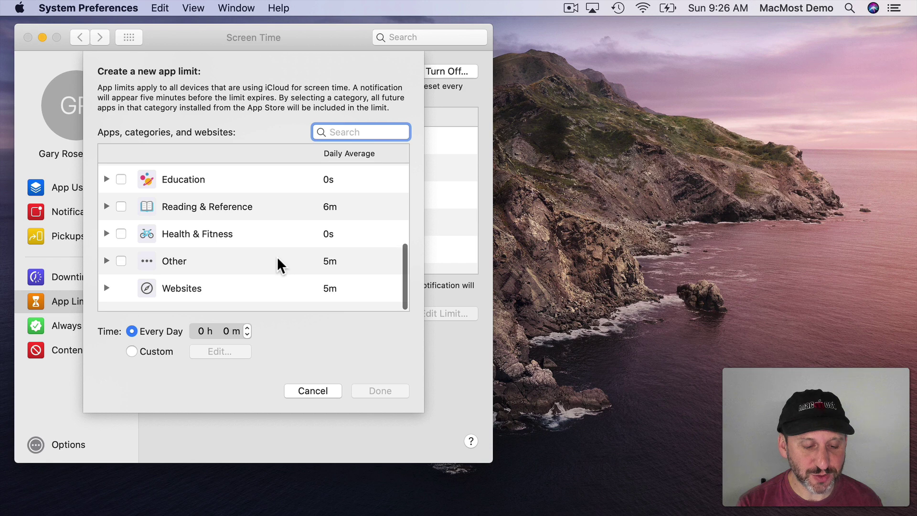
scroll(277, 256, "up", 4)
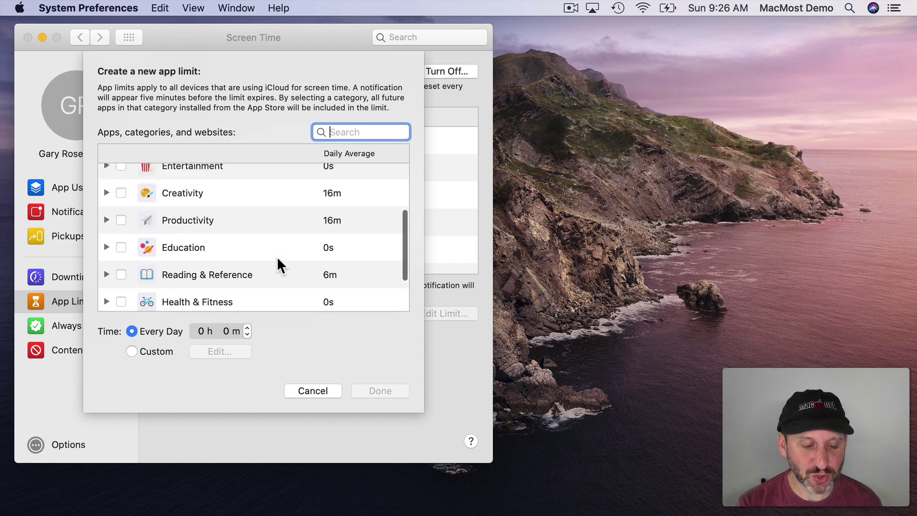
left_click(107, 233)
scroll(161, 263, "down", 3)
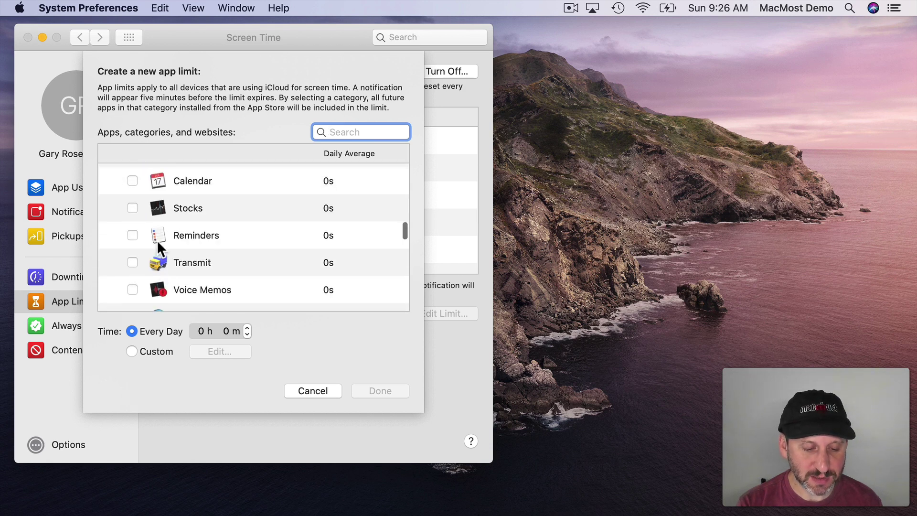
left_click(131, 181)
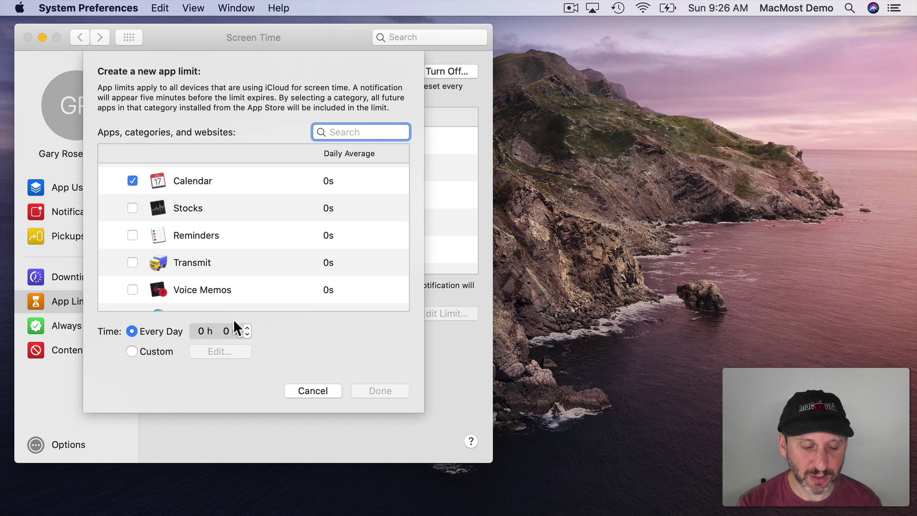
left_click(226, 328)
type("1")
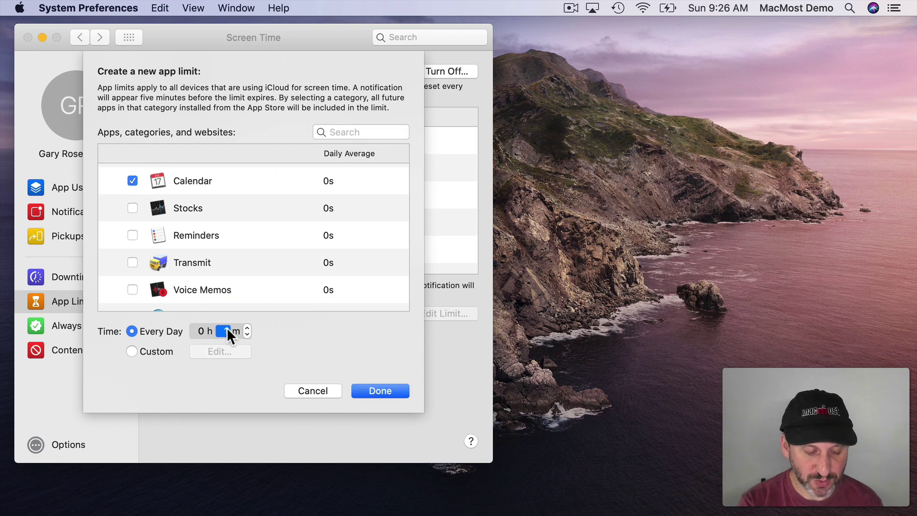
left_click(388, 386)
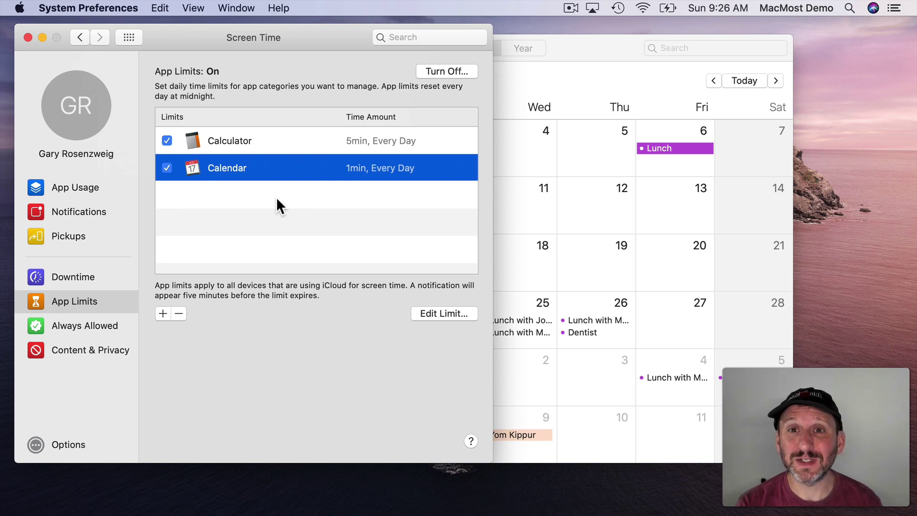
Bring the Calendar window to the front, where its time limit takes effect.
left_click(591, 47)
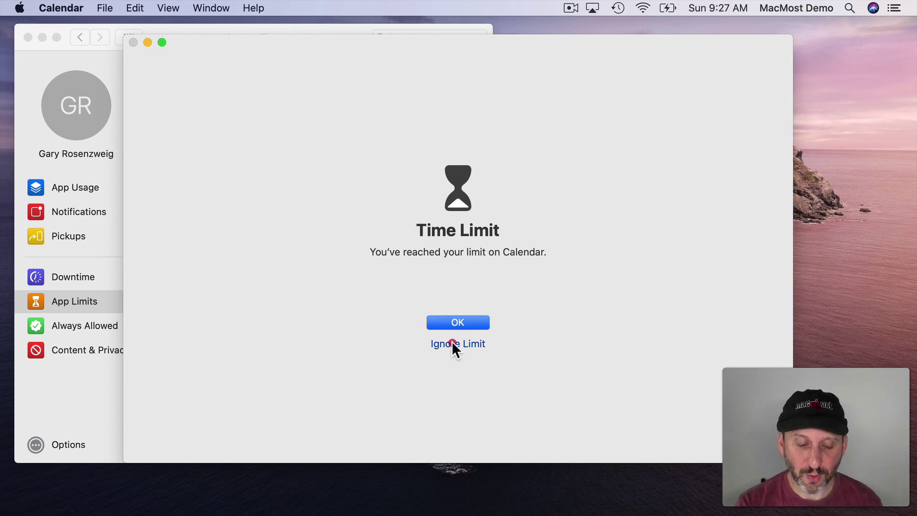
Reveal the Ignore Limit override options on Calendar's Time Limit screen.
left_click(451, 343)
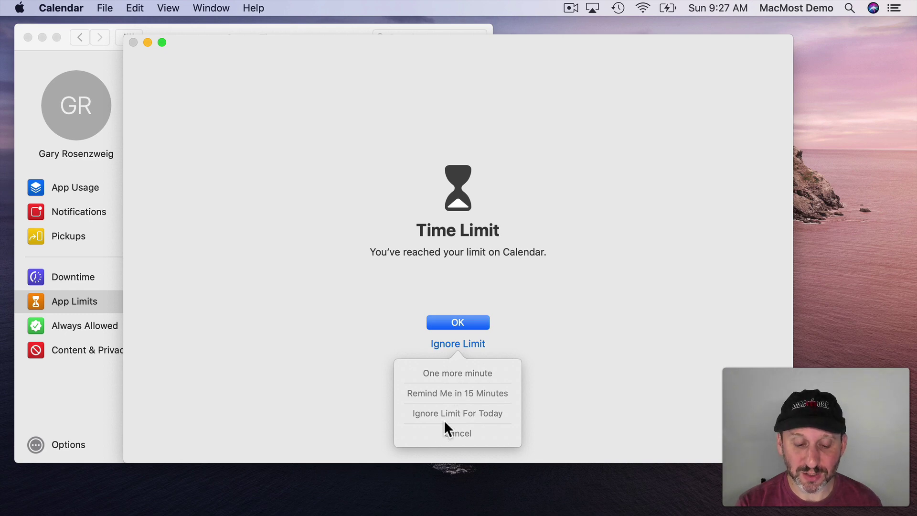
Dismiss the limit notice, relaunch Calendar from the Dock, and close its Ignore Limit options unused.
left_click(457, 324)
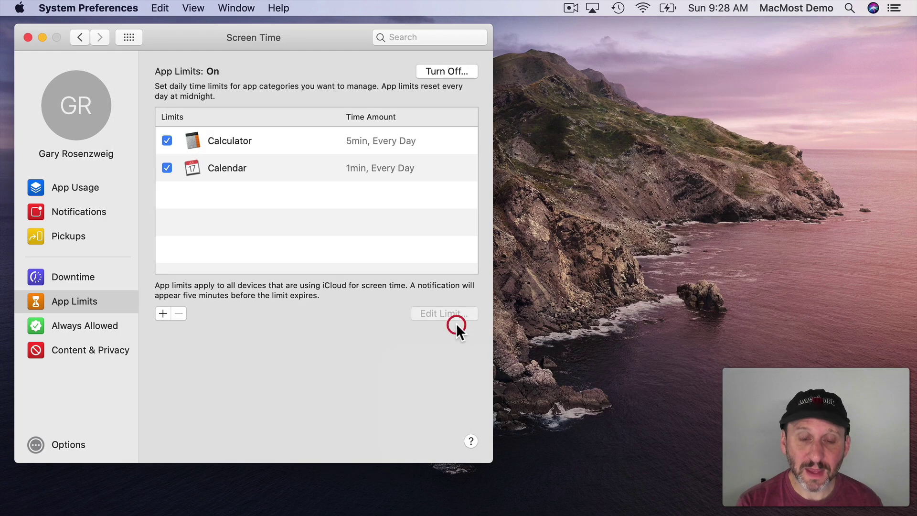
mouse_move(429, 513)
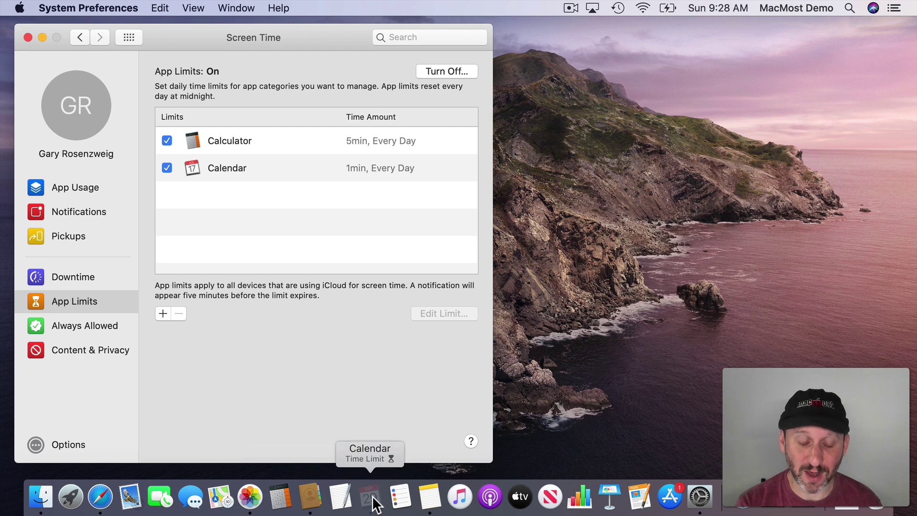
left_click(374, 503)
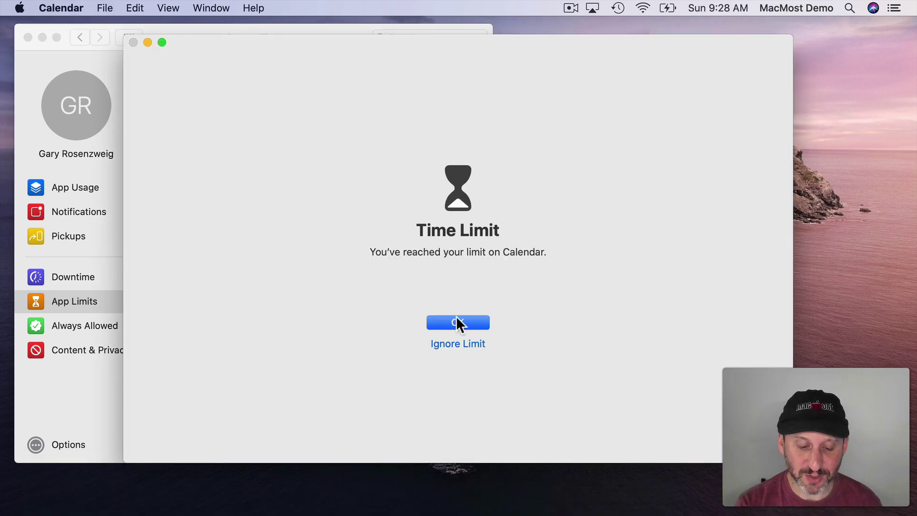
left_click(453, 343)
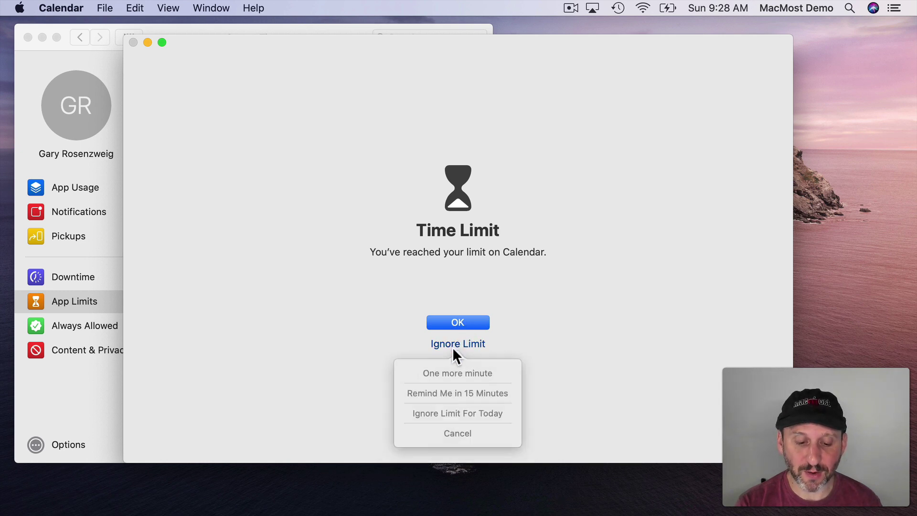
left_click(335, 326)
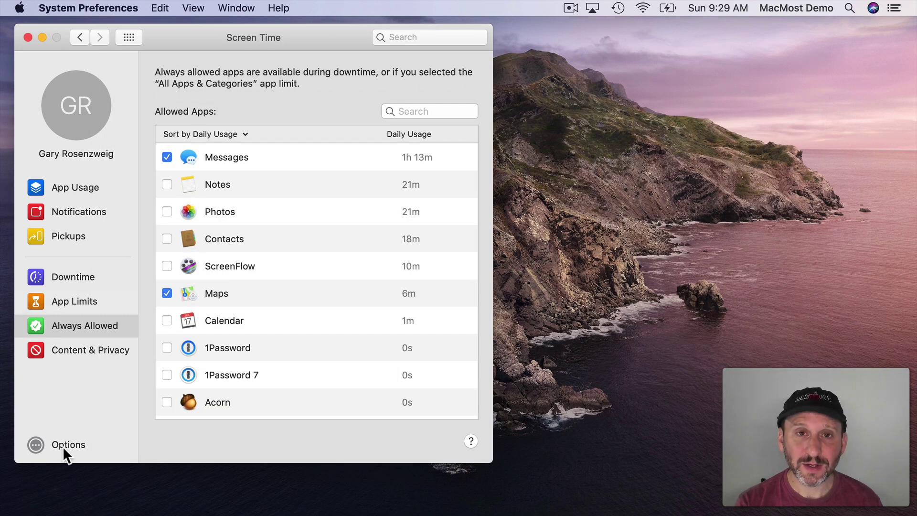
Show Screen Time Options, confirming Screen Time is on with sharing and passcode off.
left_click(62, 446)
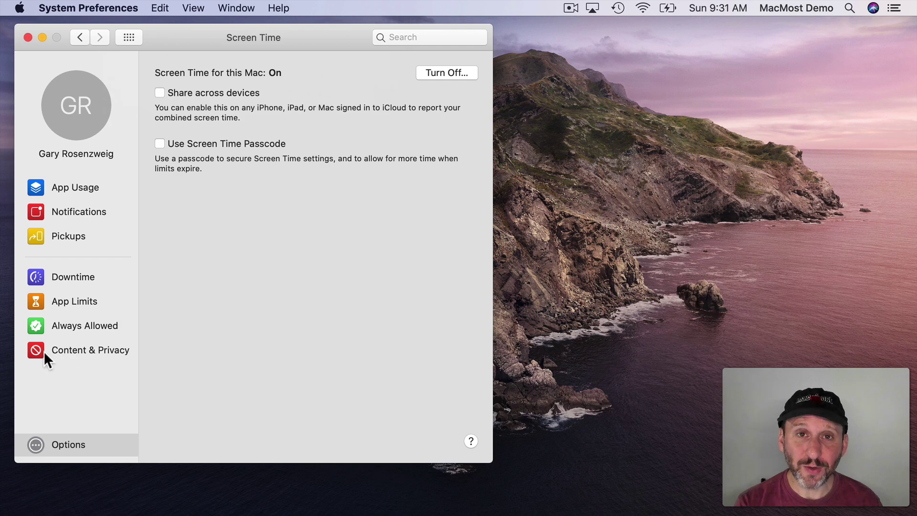
Turn on Content & Privacy restrictions, previewing Allowed Websites Only, and keep web content at Unrestricted Access.
left_click(87, 351)
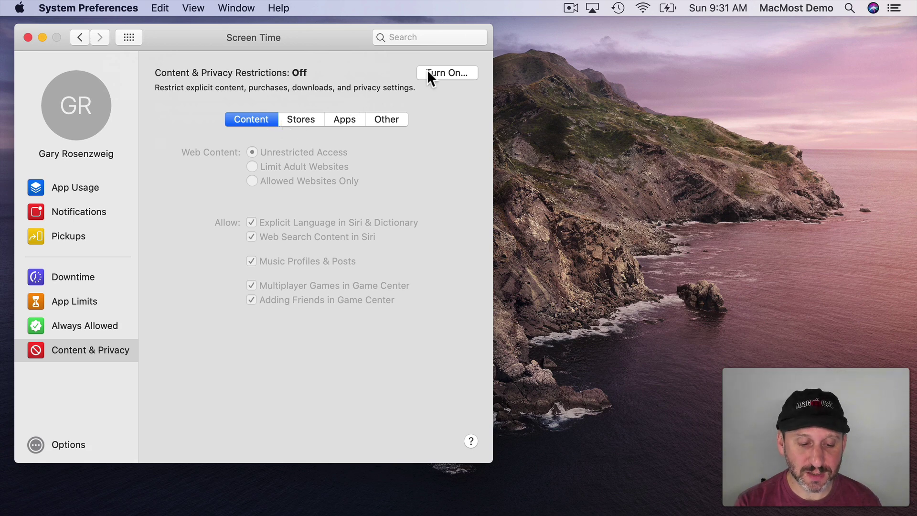
left_click(439, 72)
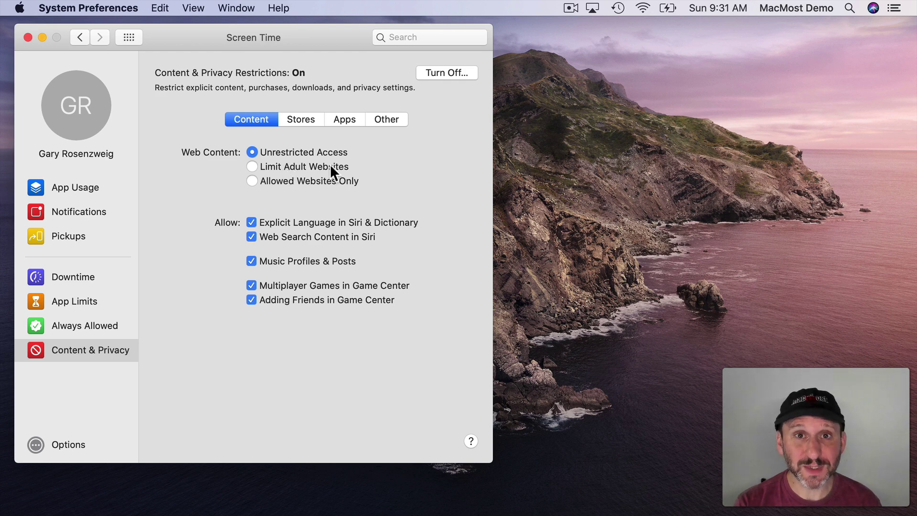
left_click(265, 183)
left_click(267, 197)
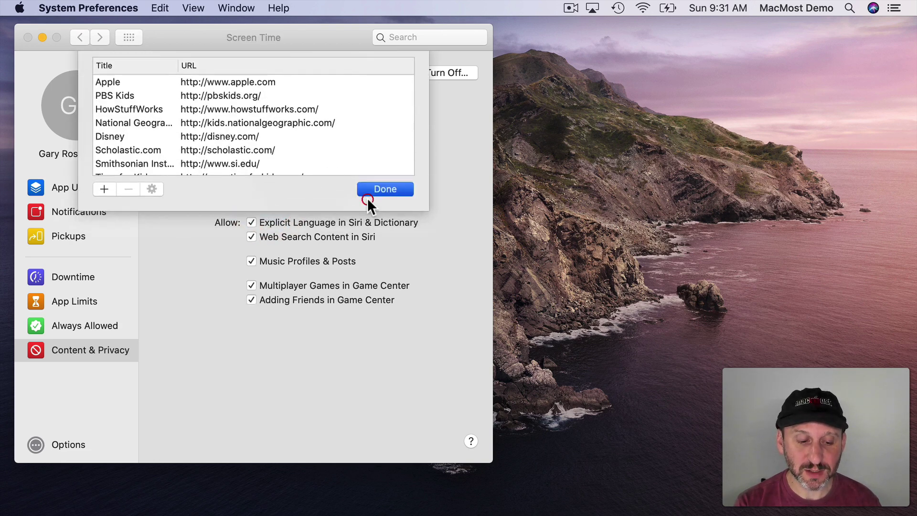
left_click(368, 198)
left_click(251, 153)
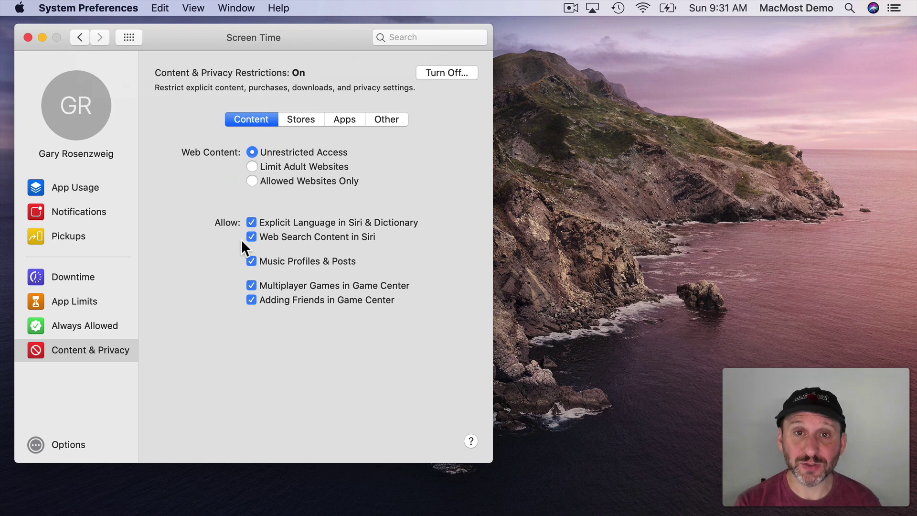
Review the Stores, Apps and Other restriction options.
left_click(300, 118)
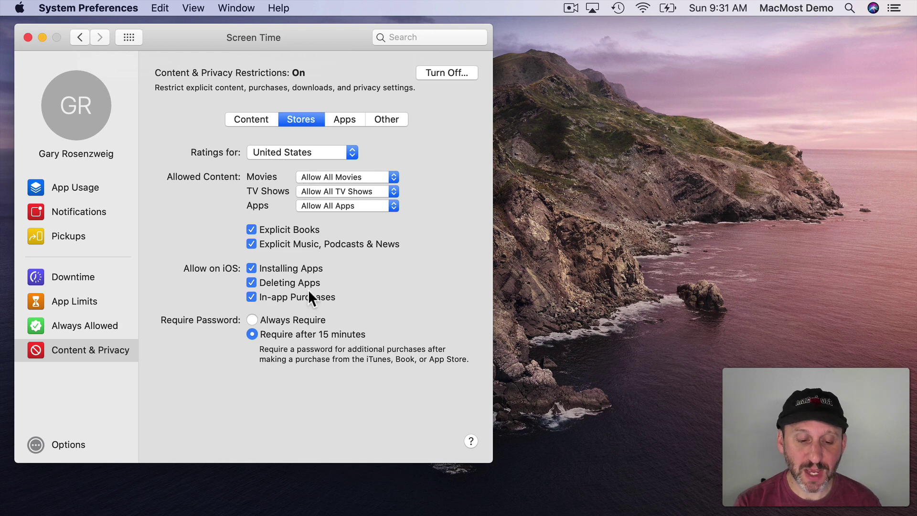
left_click(343, 118)
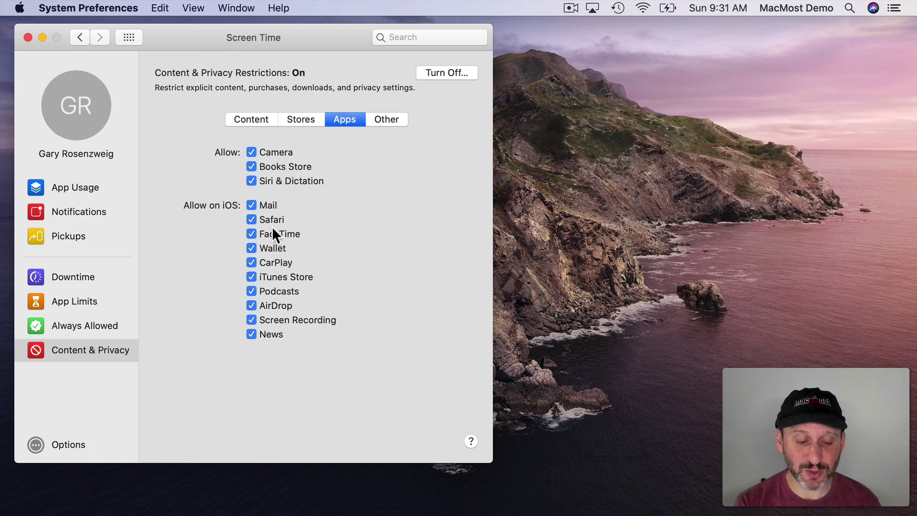
left_click(388, 119)
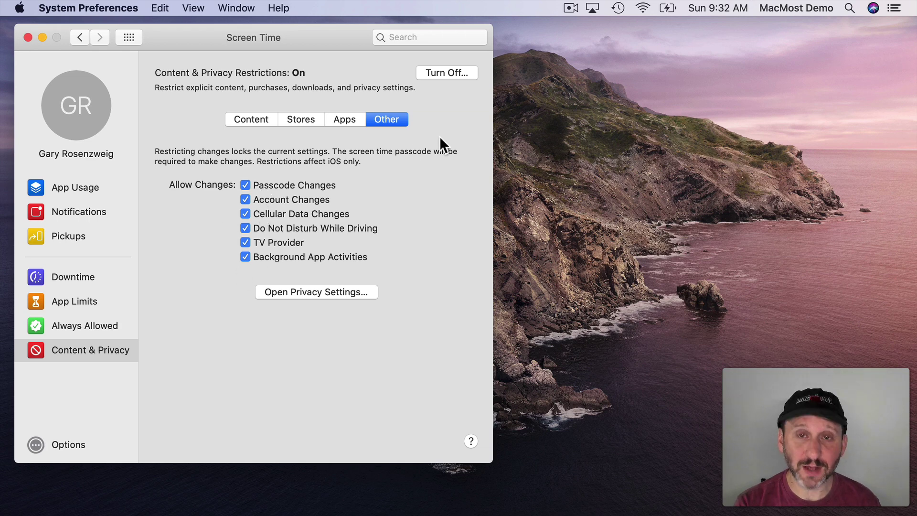
Show the App Usage report and view today's usage for macmost.com.
left_click(446, 72)
left_click(74, 191)
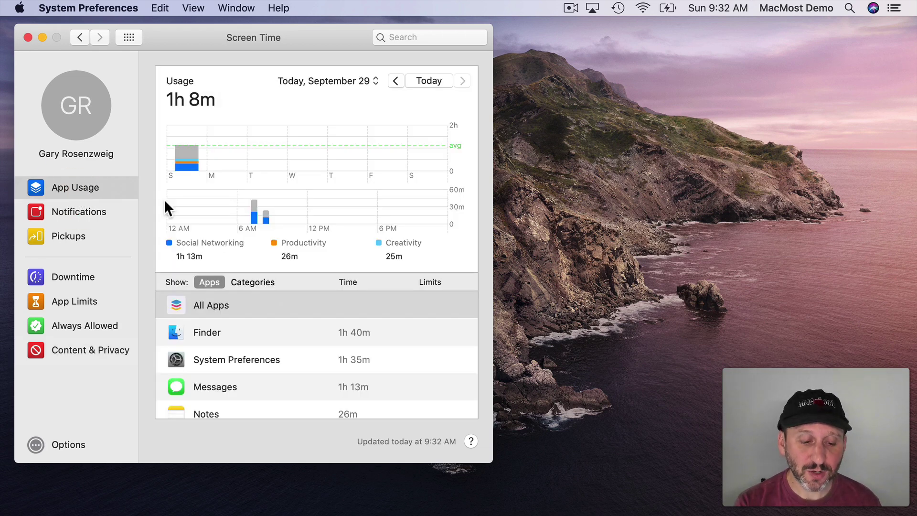
scroll(246, 377, "down", 2)
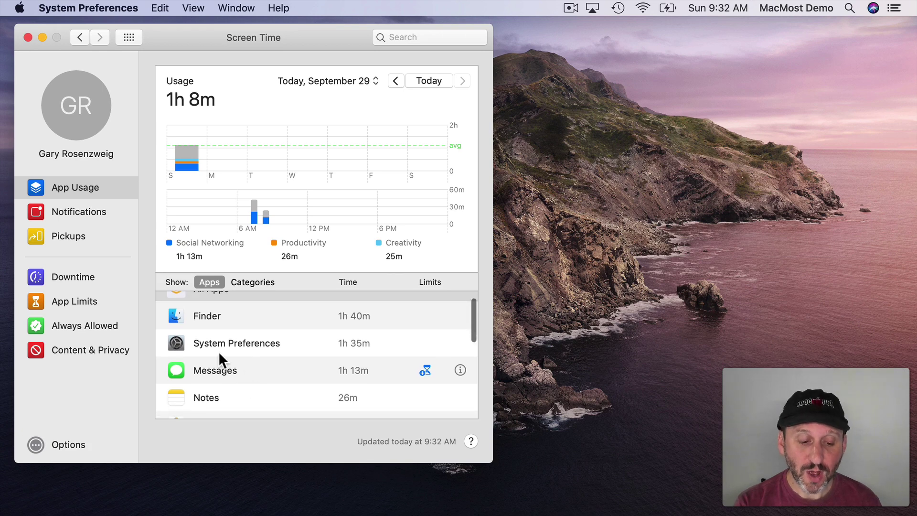
scroll(214, 359, "up", 1)
scroll(214, 359, "down", 5)
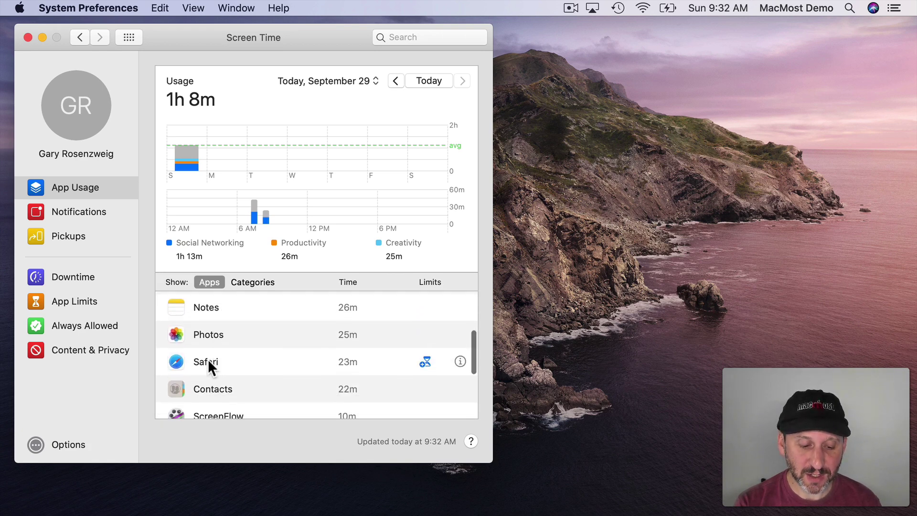
scroll(267, 358, "down", 5)
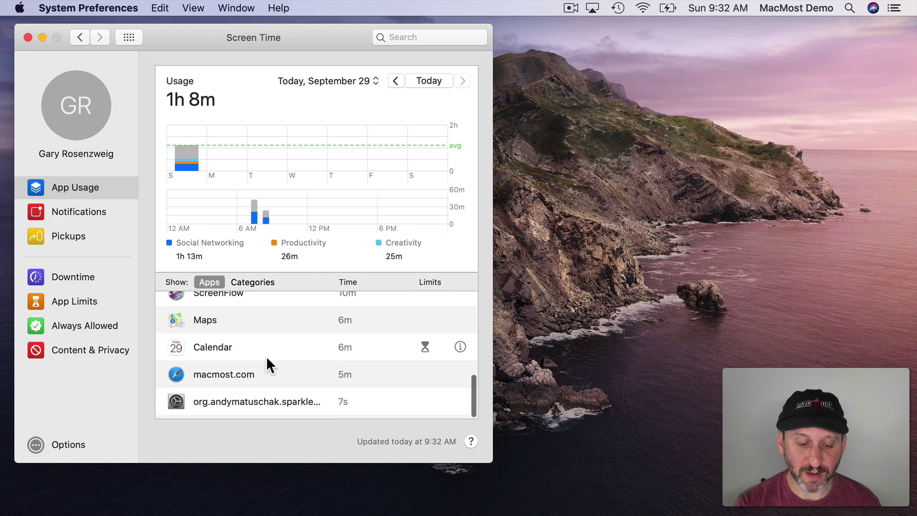
left_click(229, 377)
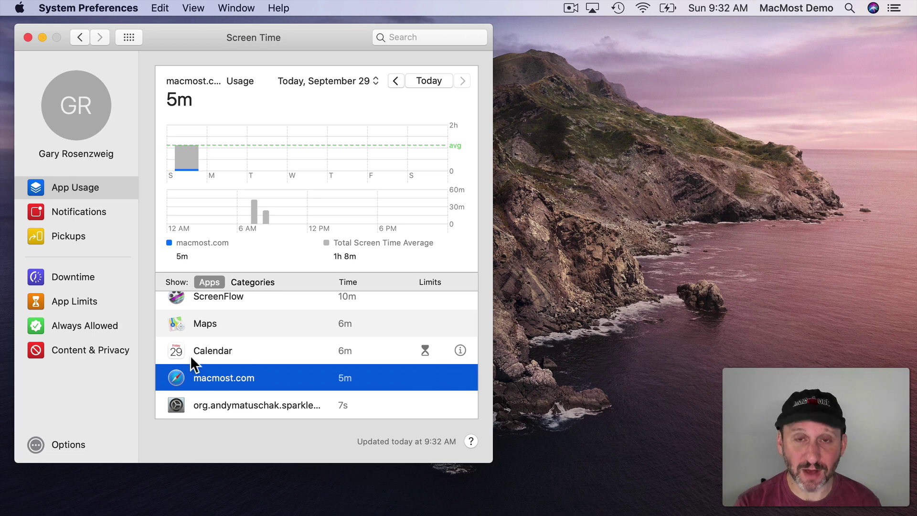
Start a new app limit from the App Limits list and expand the Websites category.
left_click(79, 303)
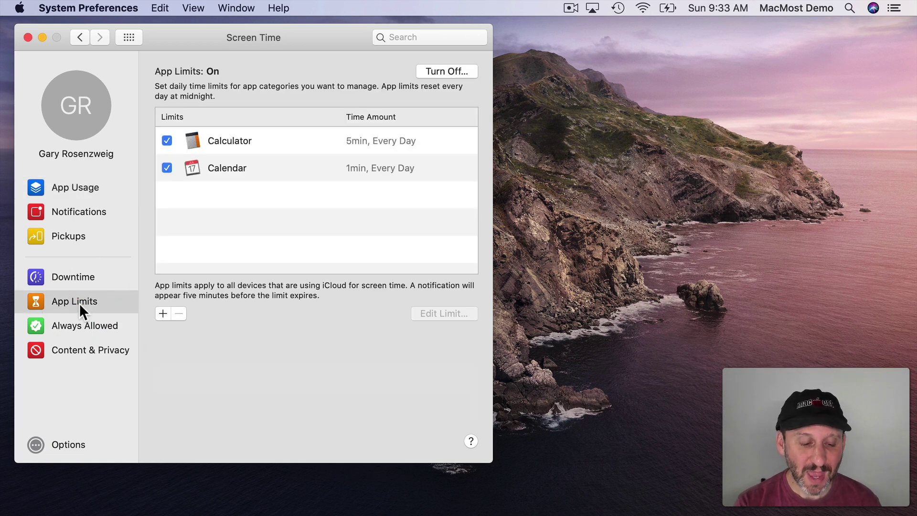
left_click(160, 313)
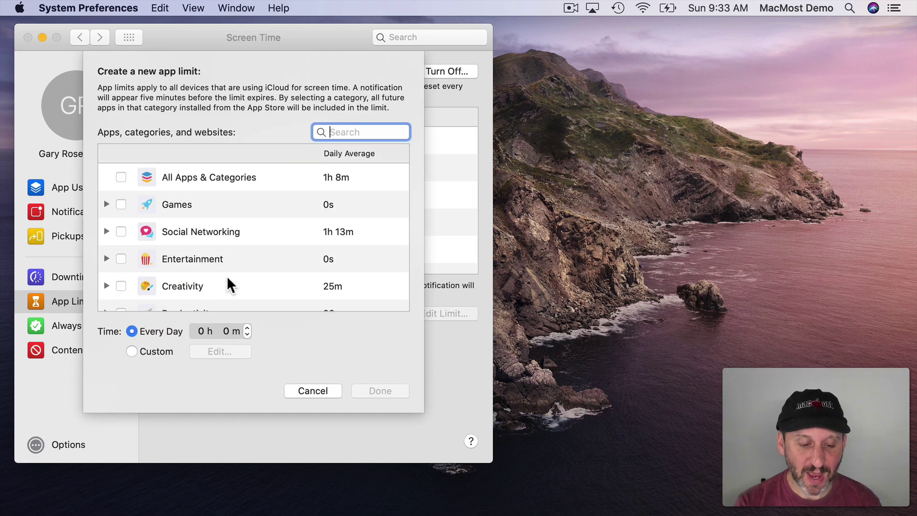
scroll(228, 283, "down", 5)
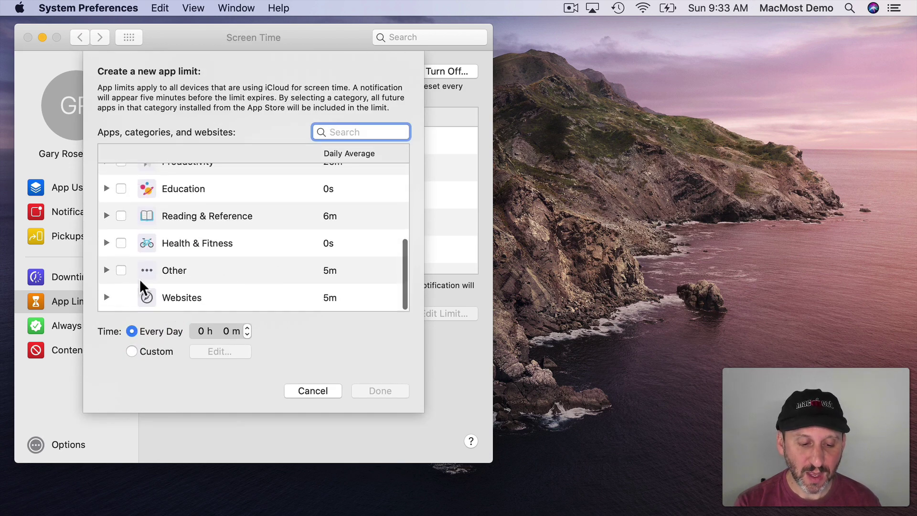
left_click(106, 297)
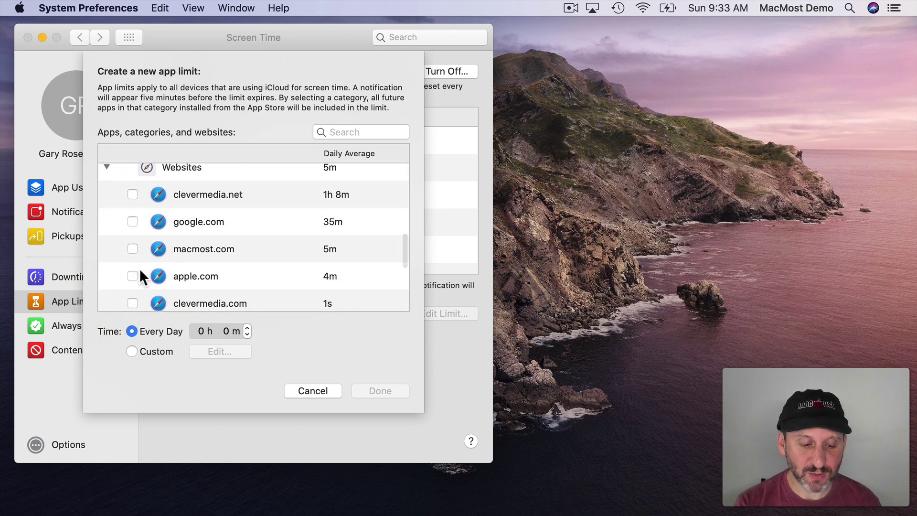
Add a new blank website entry at the bottom of the Websites list.
scroll(167, 227, "up", 1)
scroll(167, 227, "up", 1)
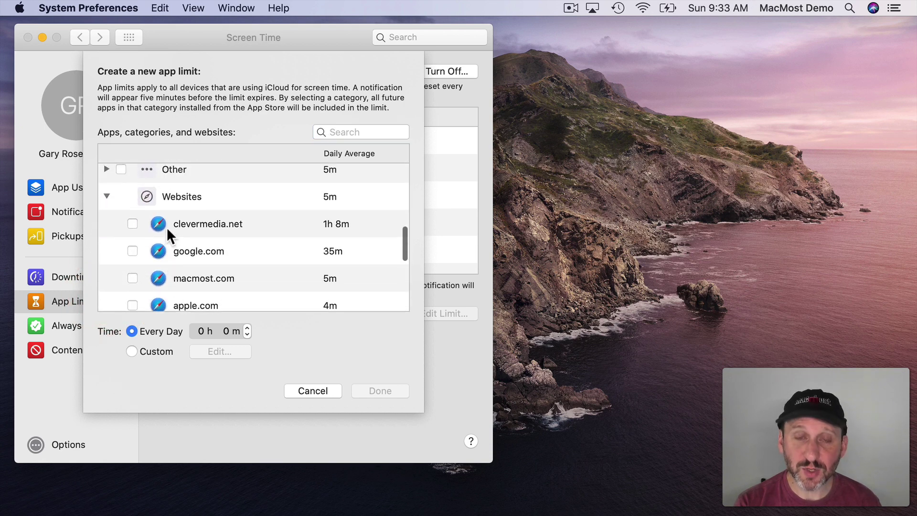
scroll(168, 254, "down", 8)
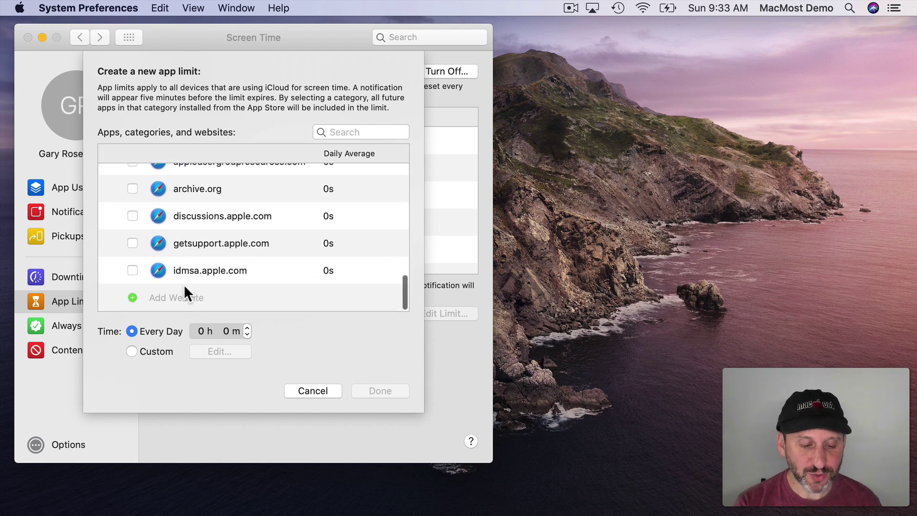
left_click(134, 296)
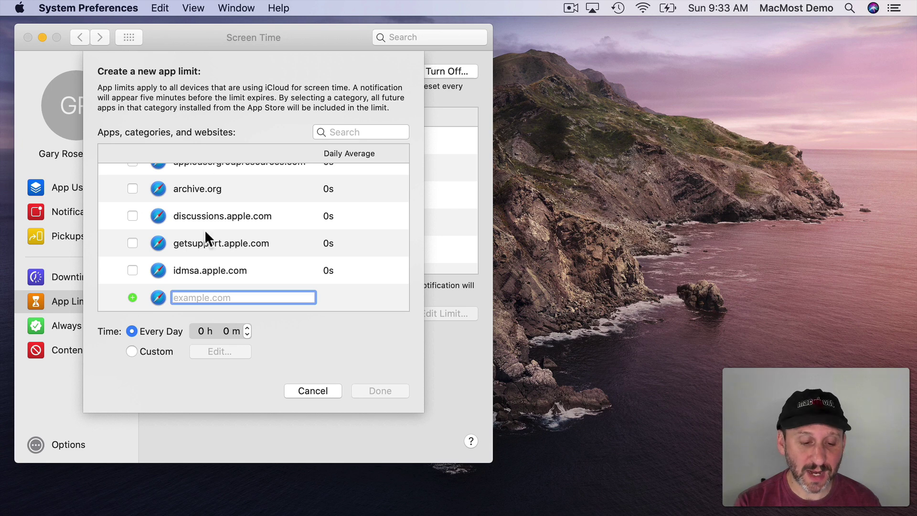
left_click(133, 298)
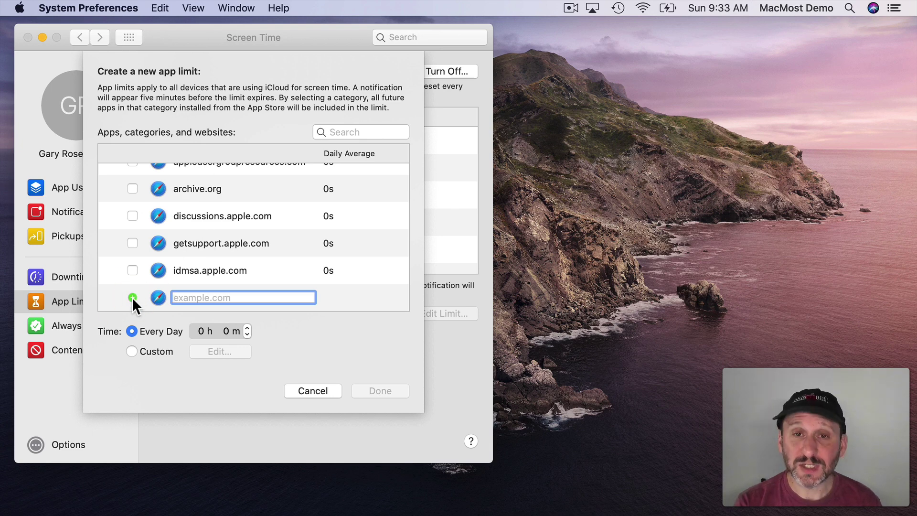